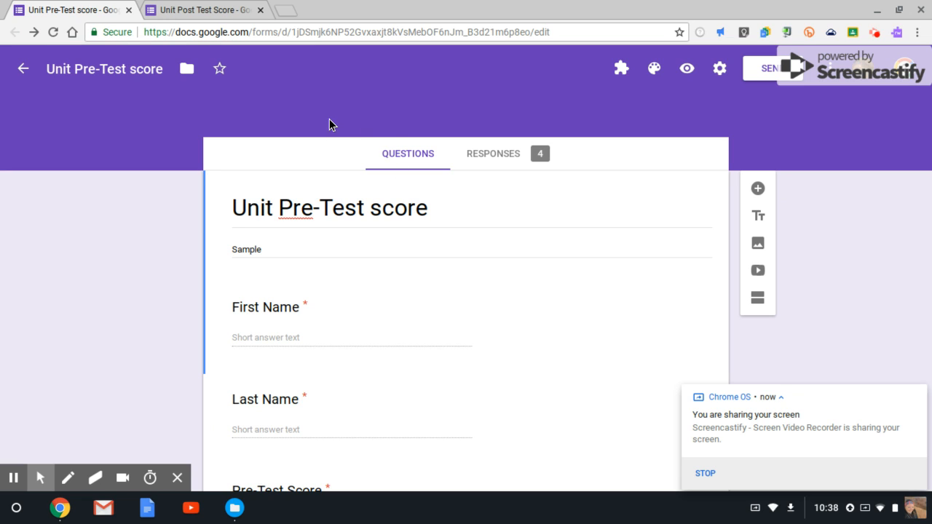
Step: Compare the questions in the Unit Pre-Test score form with those in the Unit Post Test Score form
click(185, 10)
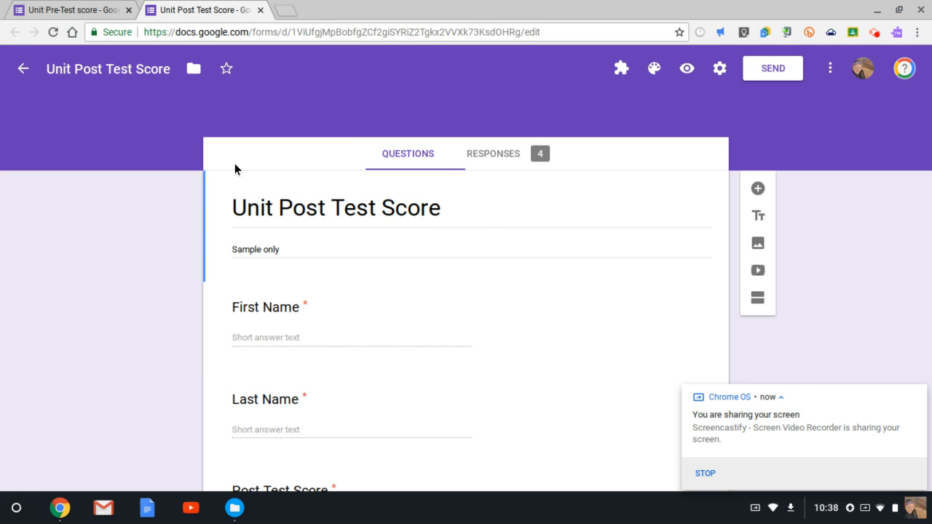
click(34, 20)
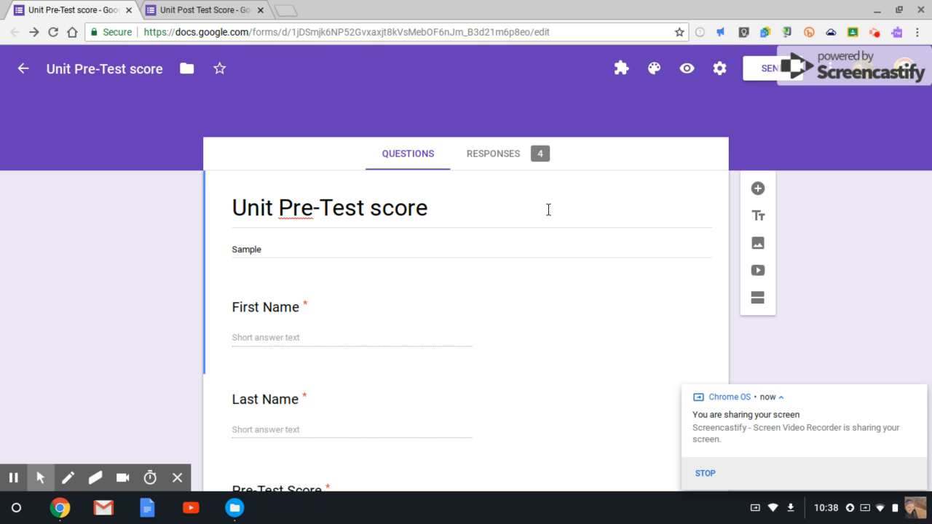
scroll(507, 297, down, 2)
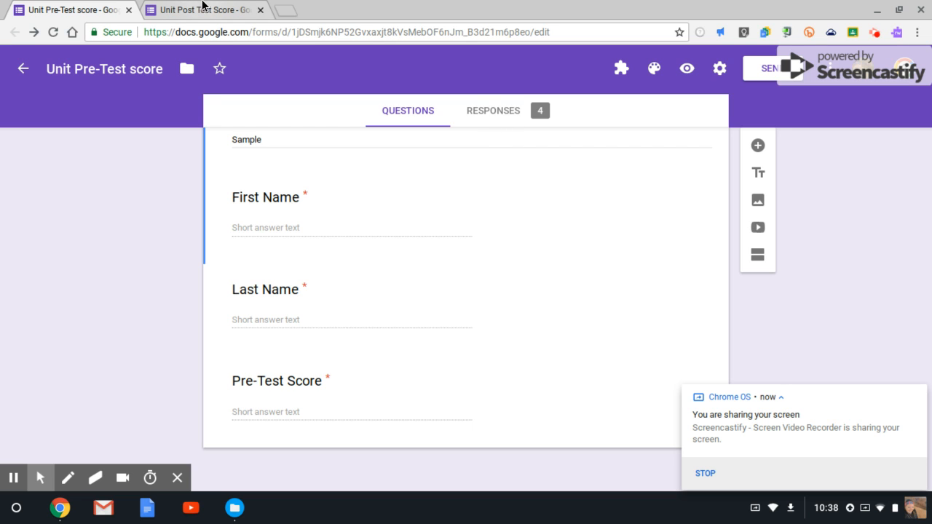
click(193, 14)
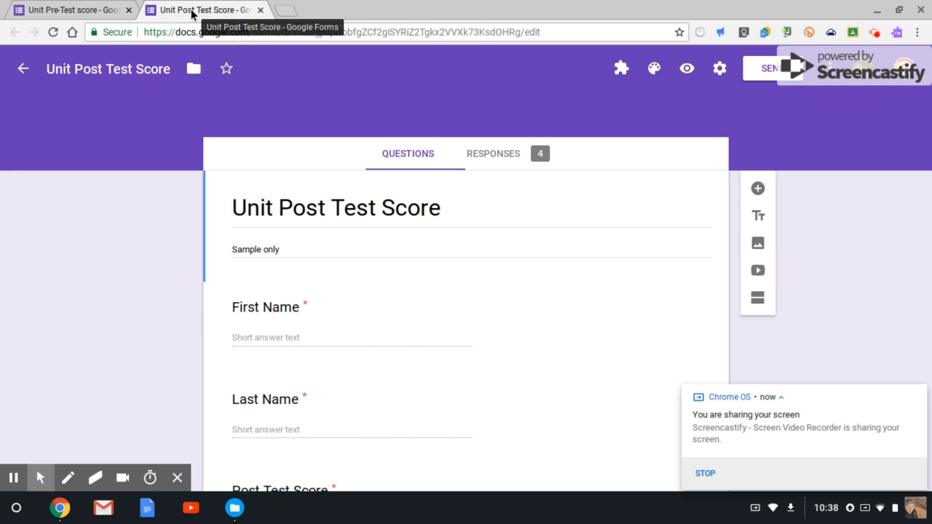
click(92, 11)
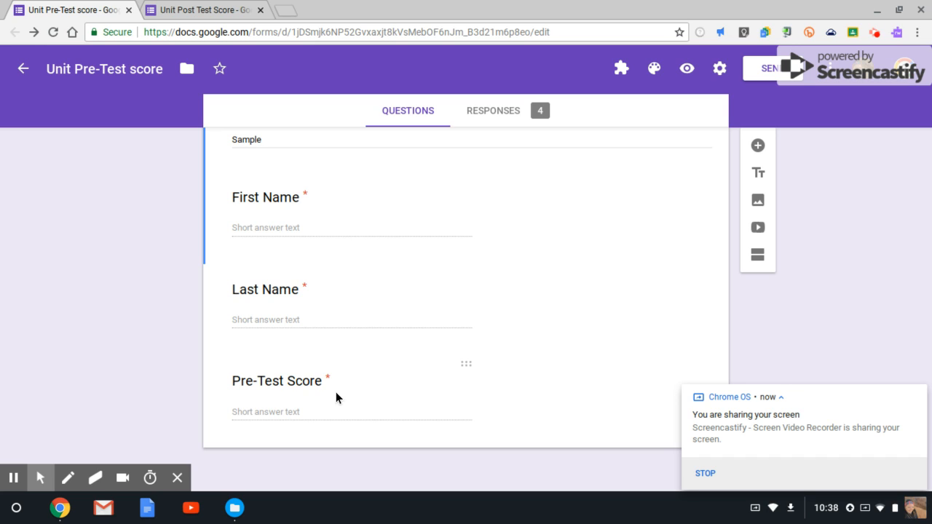
click(201, 16)
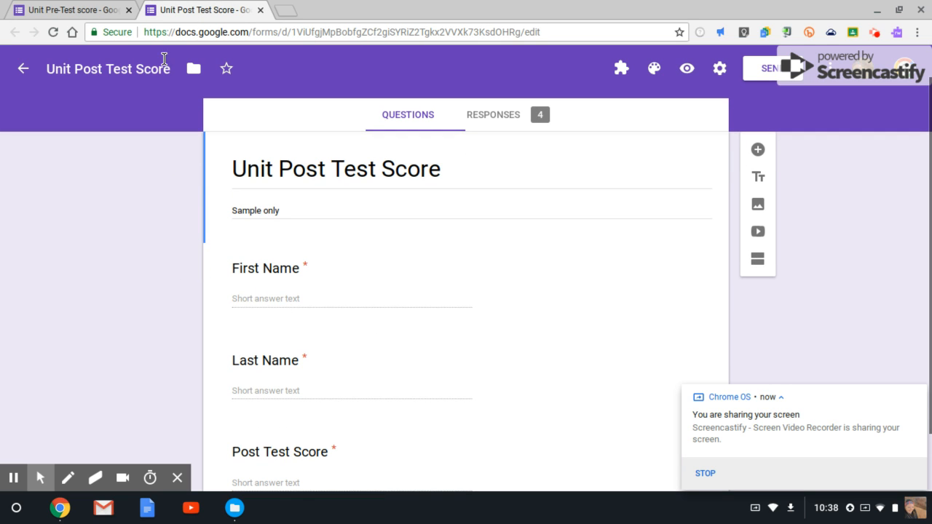
click(97, 16)
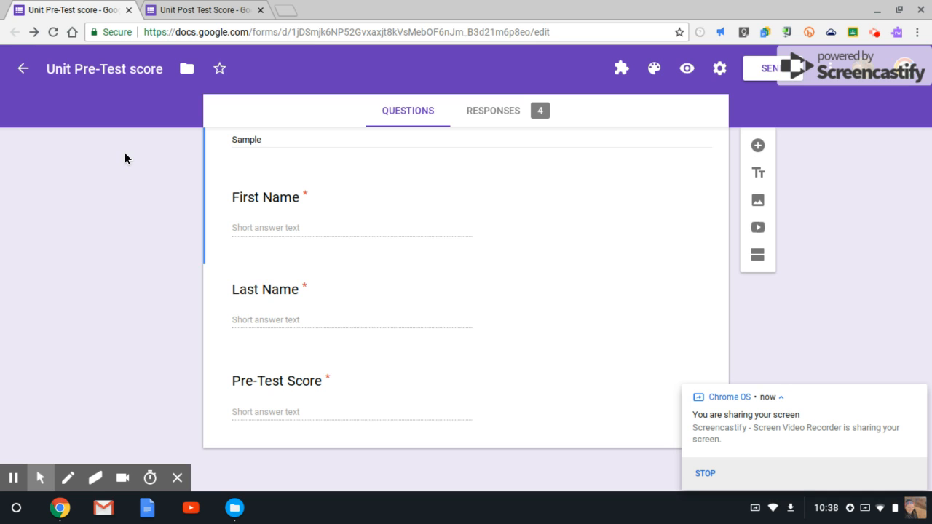
Step: Review the summary of submitted responses for the Unit Pre-Test score form
click(528, 118)
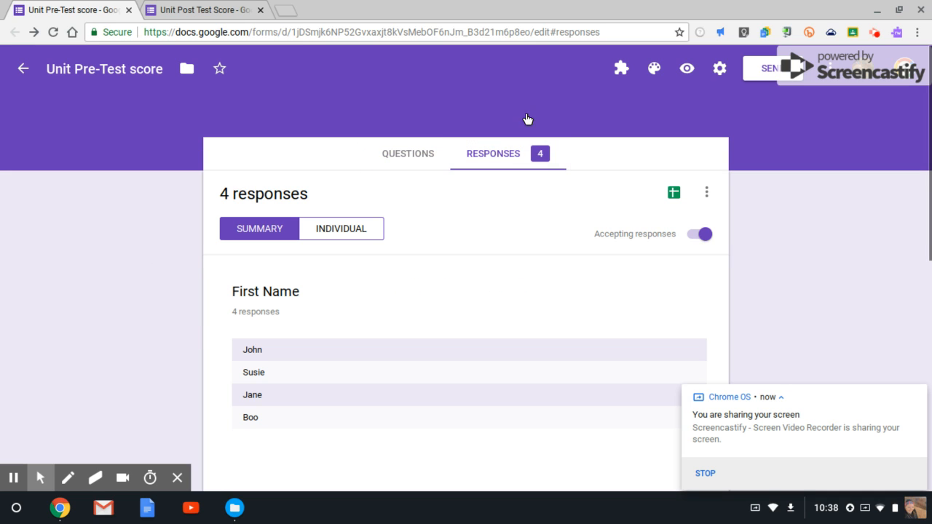
scroll(431, 240, down, 3)
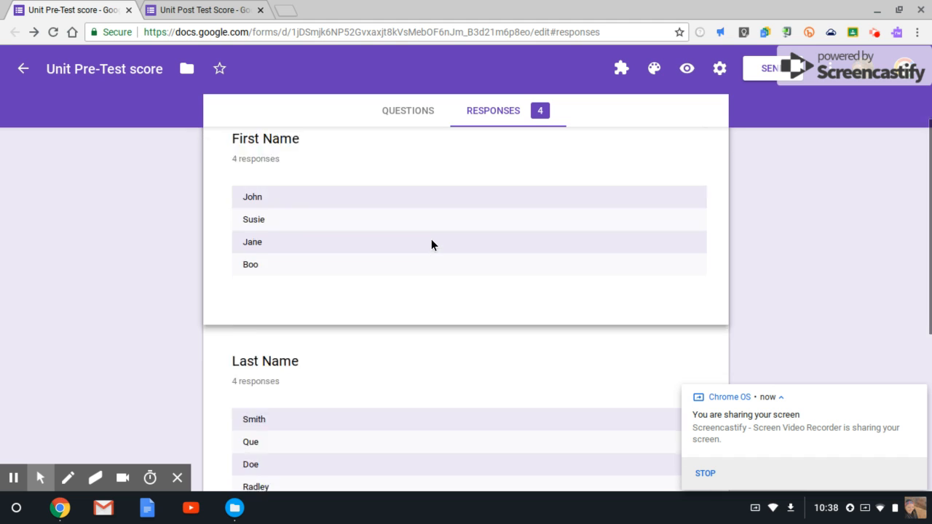
scroll(431, 243, down, 5)
scroll(431, 244, up, 5)
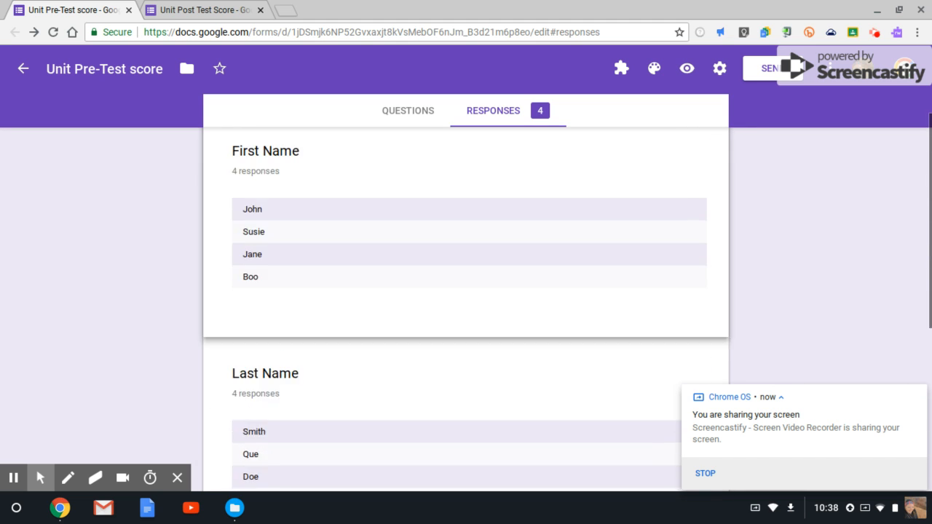
scroll(431, 243, up, 2)
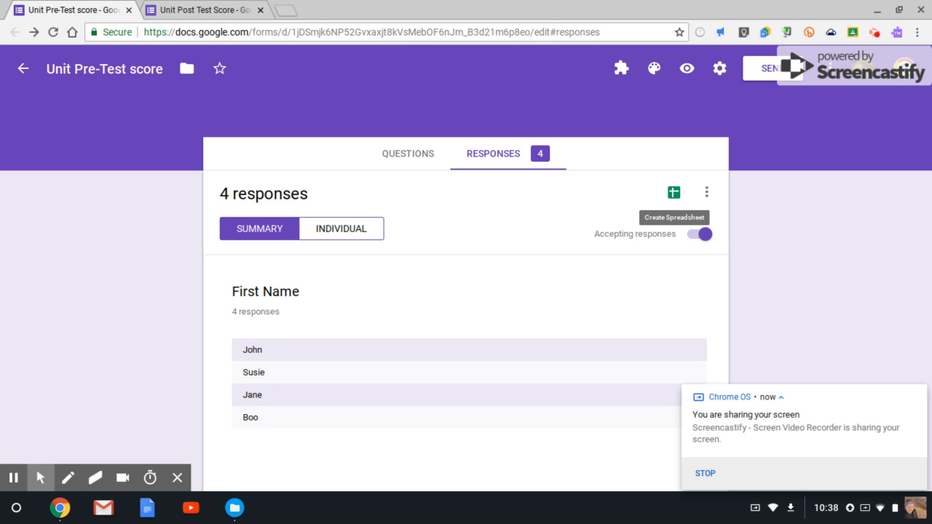
Step: Create a new response spreadsheet for the pre-test form named "Unit Pre-Test/Post Test scores"
click(674, 192)
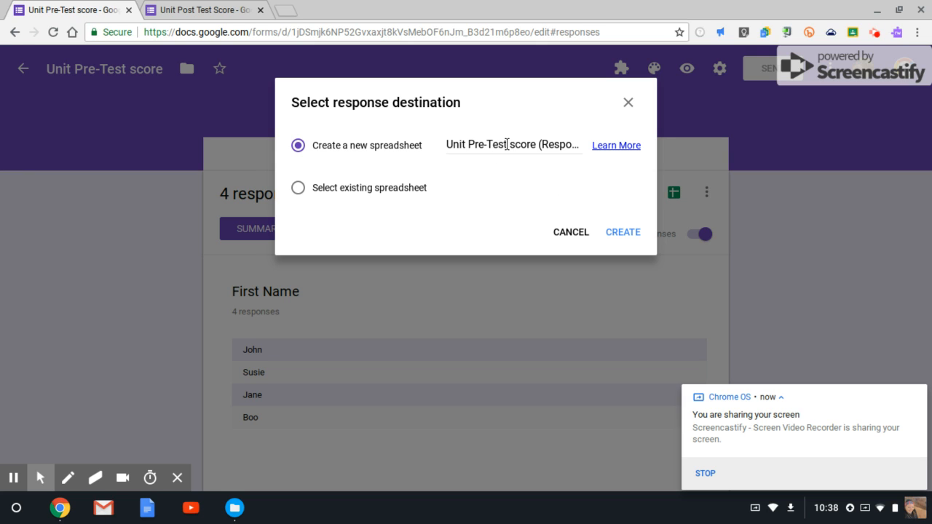
double_click(519, 144)
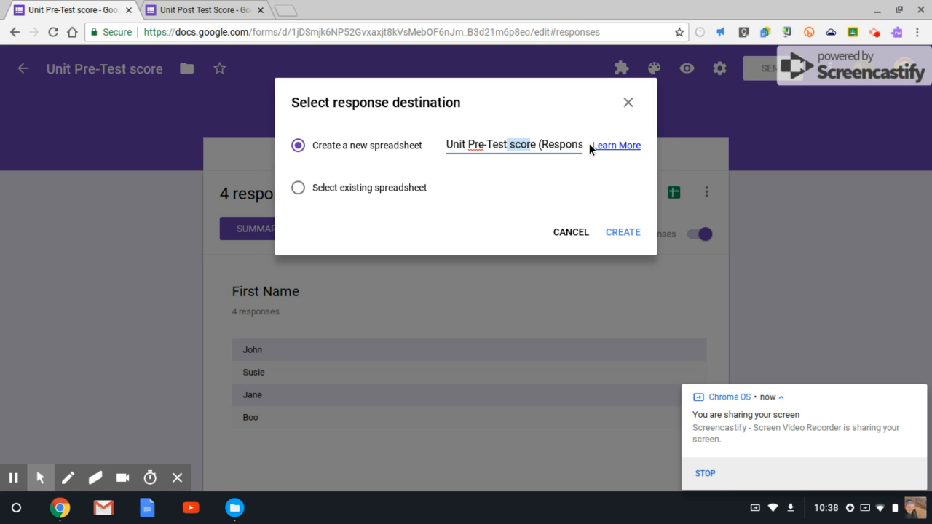
key(BackSpace)
key(Right)
key(Right)
key(Right)
key(Right)
key(Right)
key(Right)
key(Right)
key(Right)
key(Right)
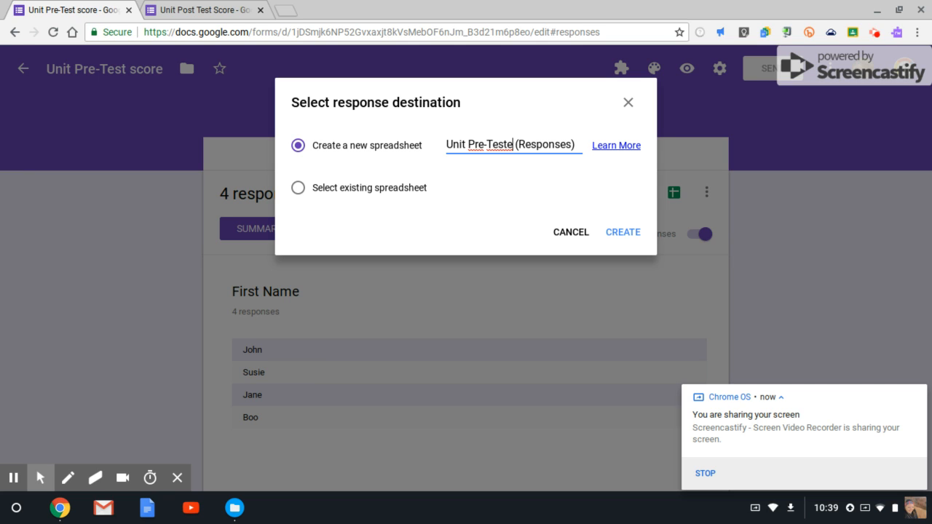
key(Right)
key(Right)
key(Right)
key(BackSpace)
key(BackSpace)
key(BackSpace)
key(BackSpace)
key(BackSpace)
key(BackSpace)
key(BackSpace)
key(BackSpace)
key(BackSpace)
key(BackSpace)
key(BackSpace)
key(BackSpace)
key(BackSpace)
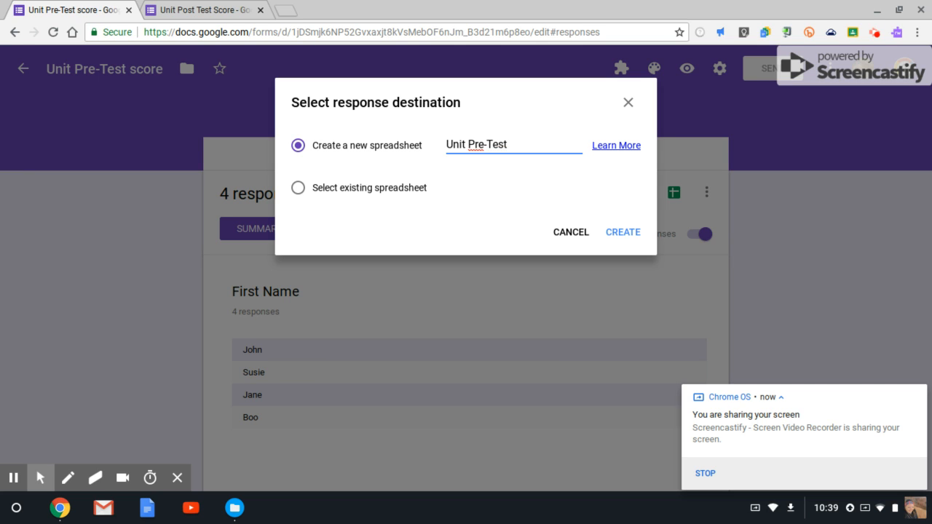
text(/Post Test scores)
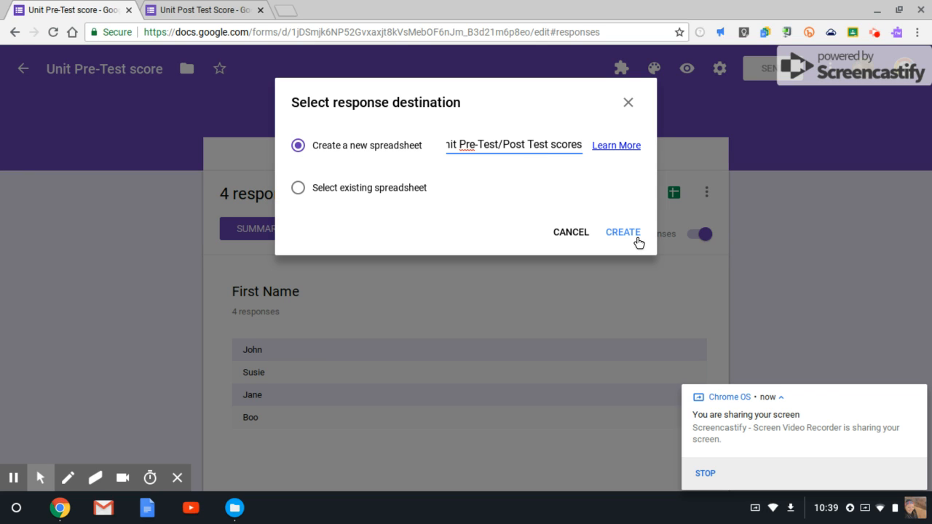
click(634, 237)
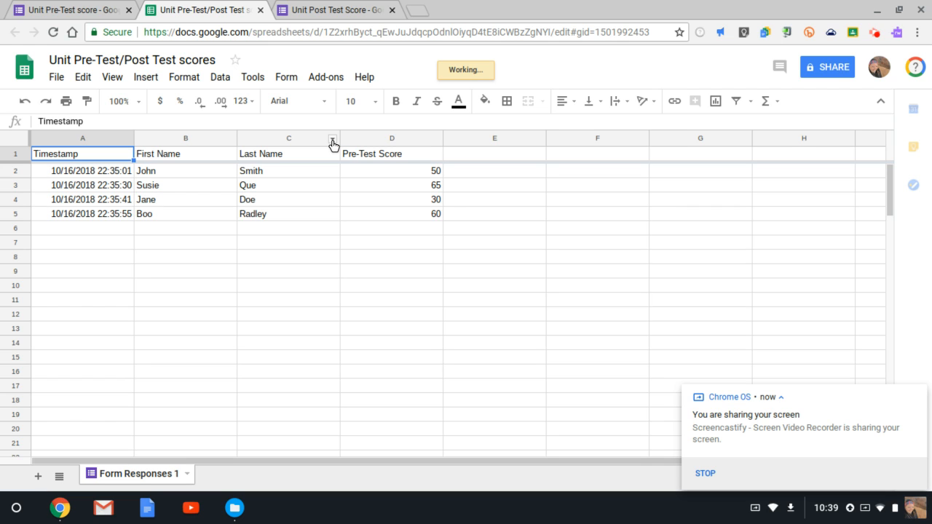
Step: Sort the pre-test response sheet by the Last Name column from A to Z
click(332, 143)
click(333, 141)
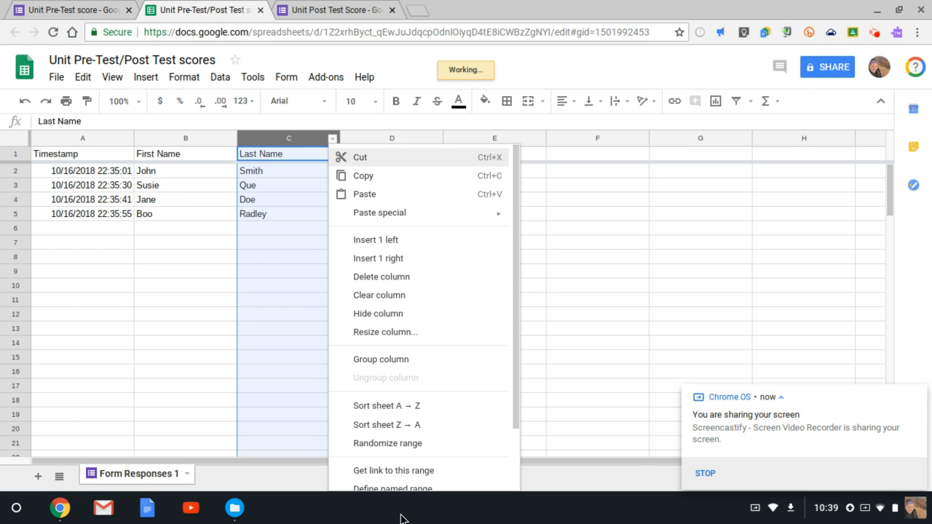
click(409, 406)
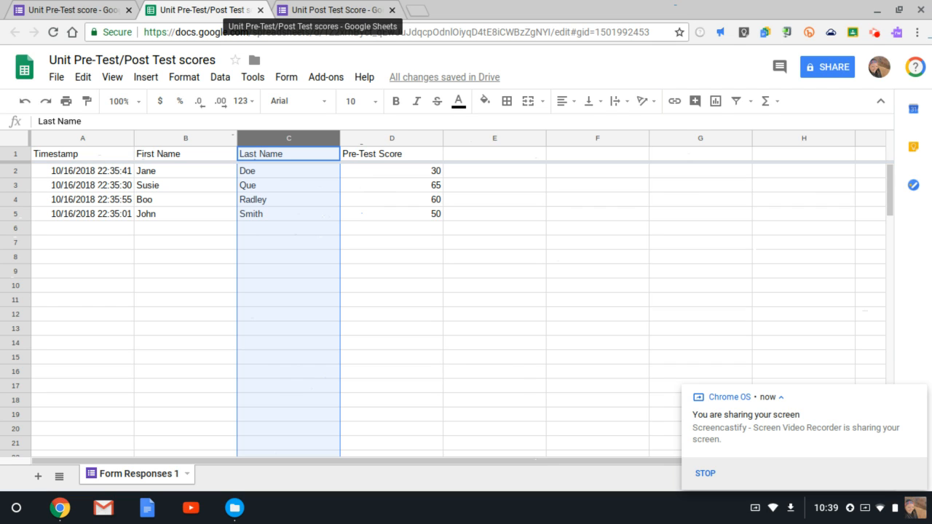
Step: Send the Unit Post Test Score form's responses to the existing "Unit Pre-Test/Post Test scores" spreadsheet
click(339, 10)
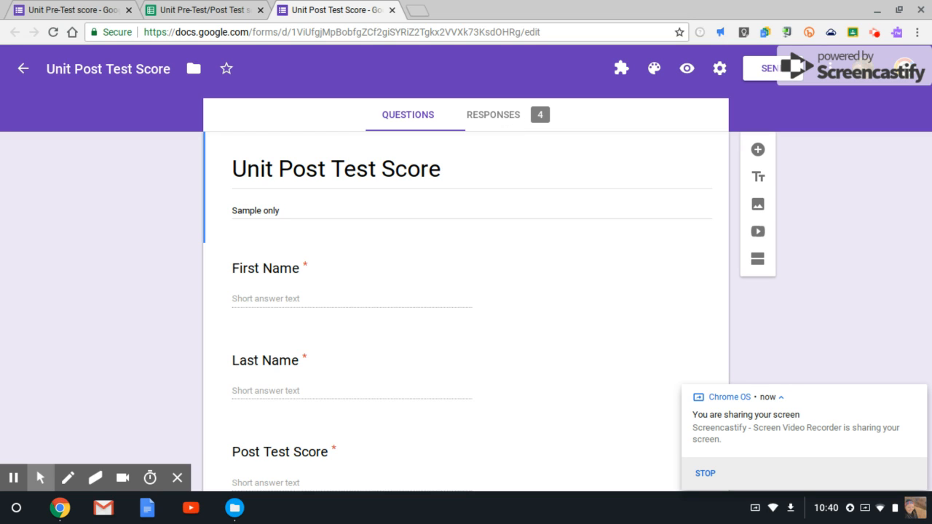
click(514, 117)
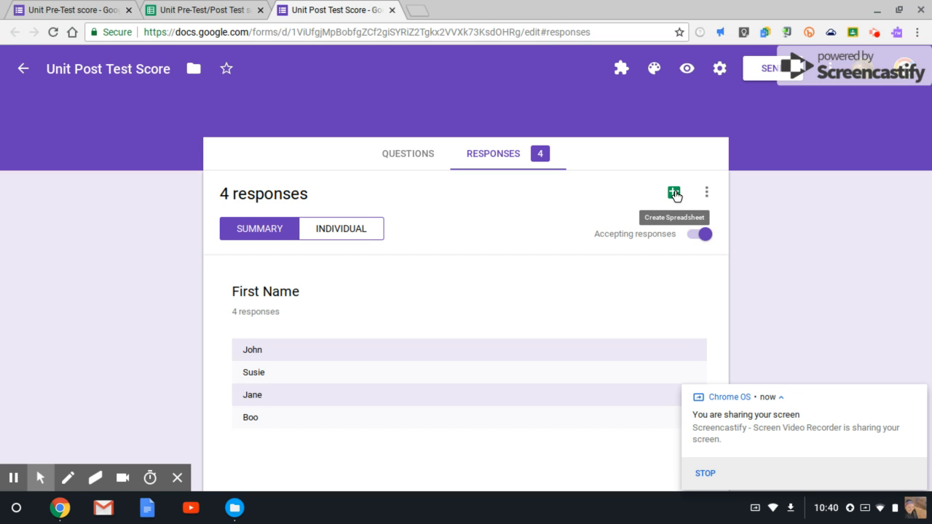
click(674, 194)
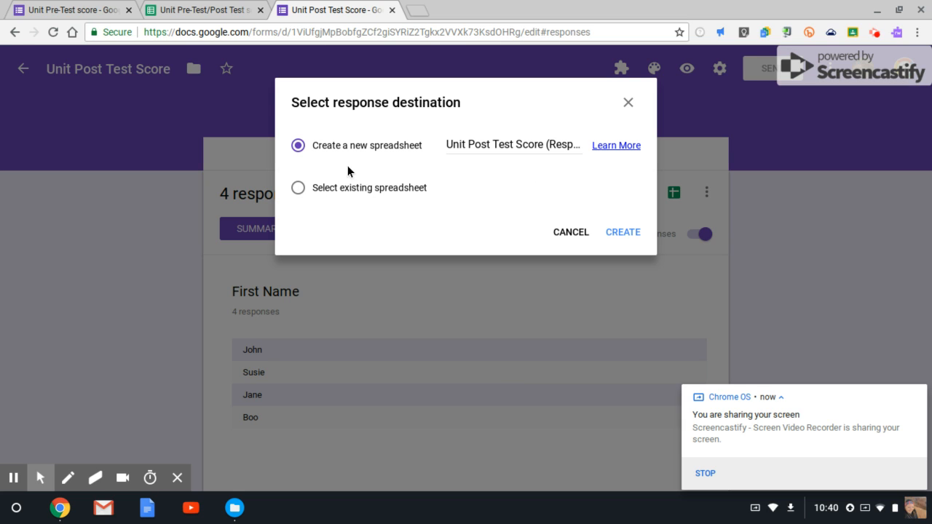
click(299, 189)
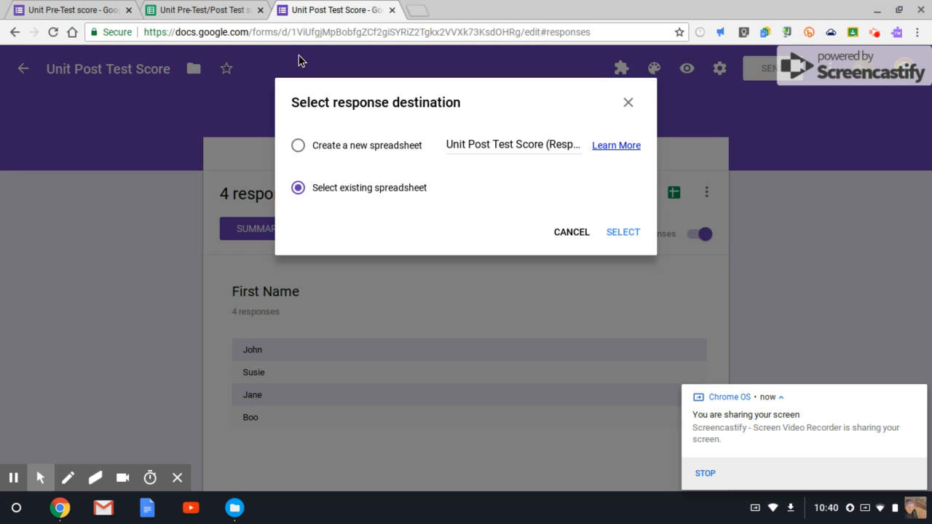
click(631, 235)
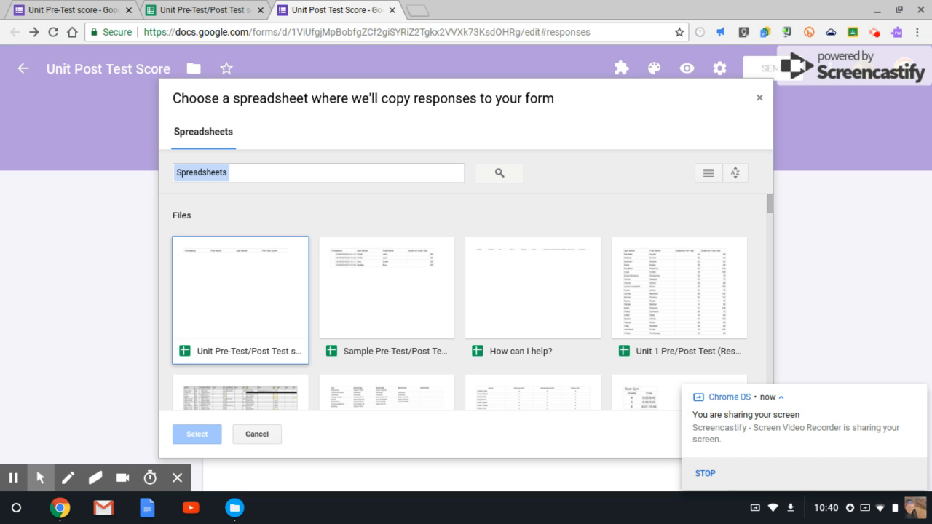
double_click(274, 311)
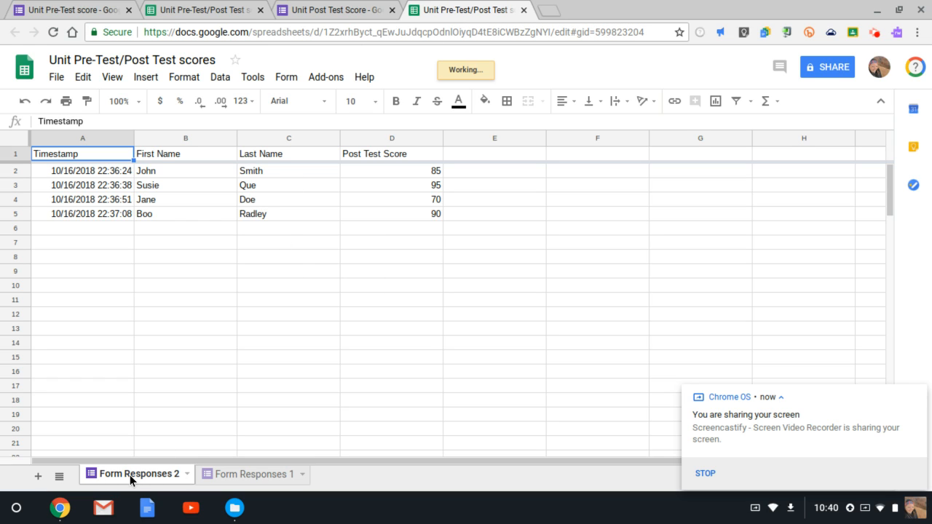
Step: Sort the Form Responses 2 sheet by Last Name from A to Z and compare its order with Form Responses 1
click(251, 477)
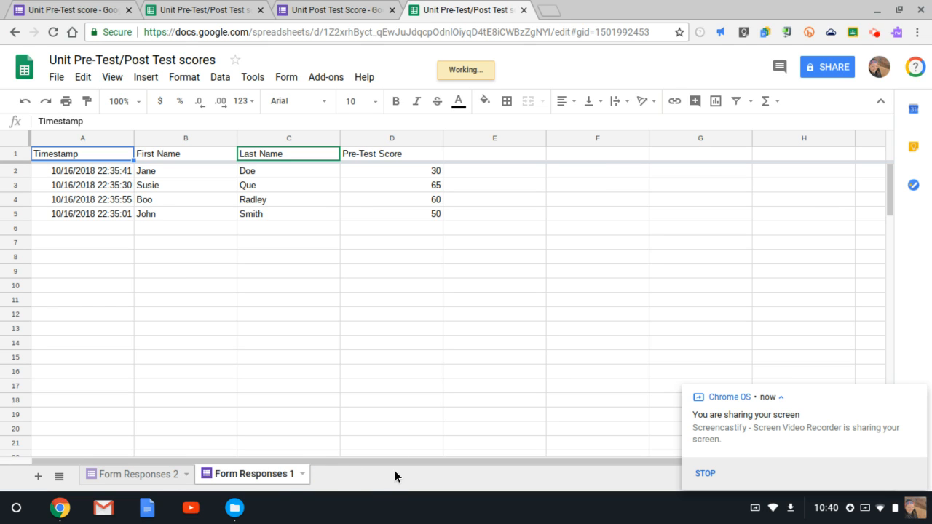
click(156, 477)
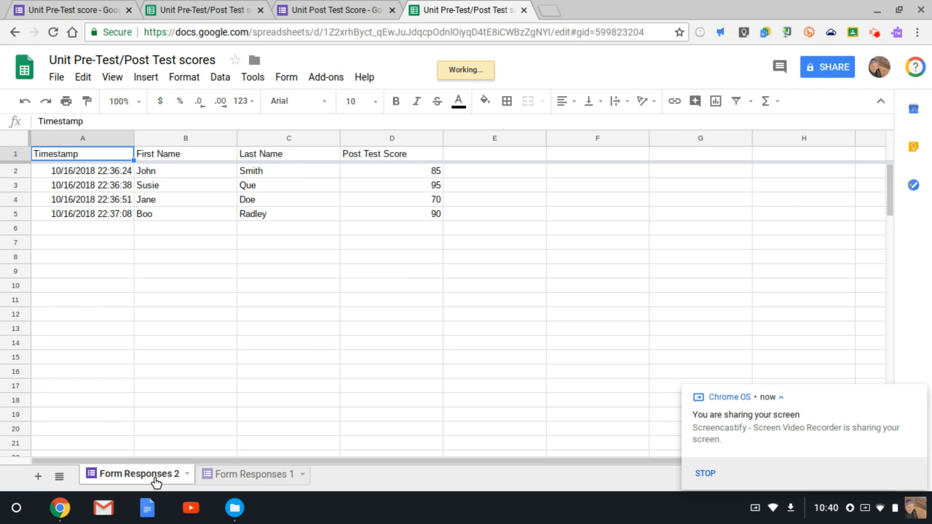
click(332, 138)
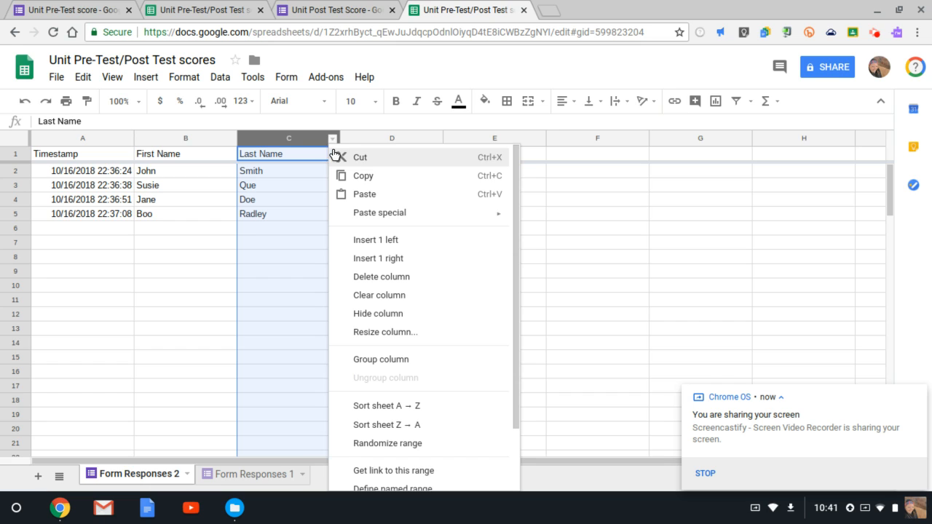
click(393, 407)
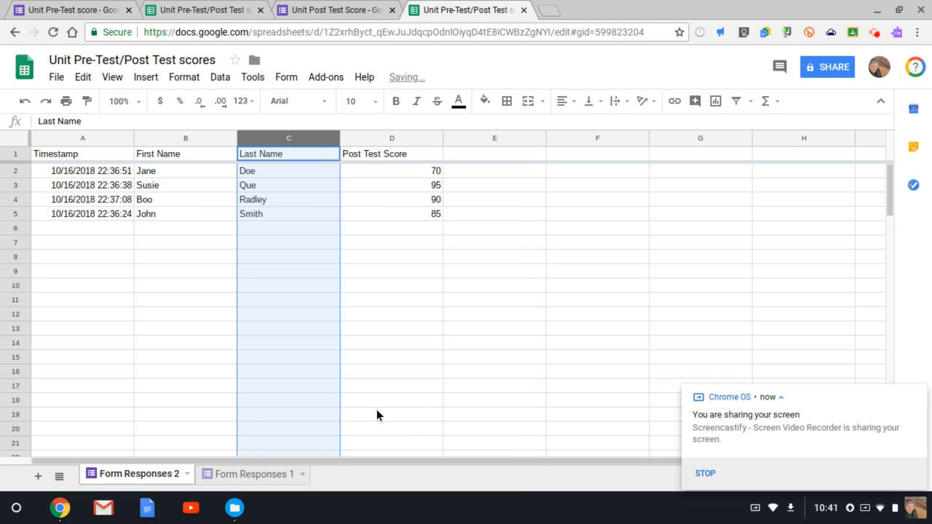
click(220, 476)
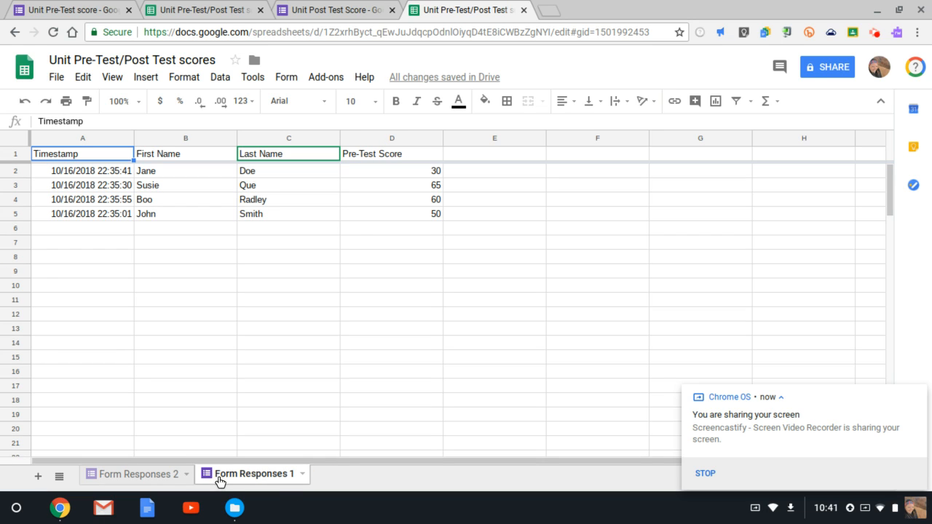
click(153, 474)
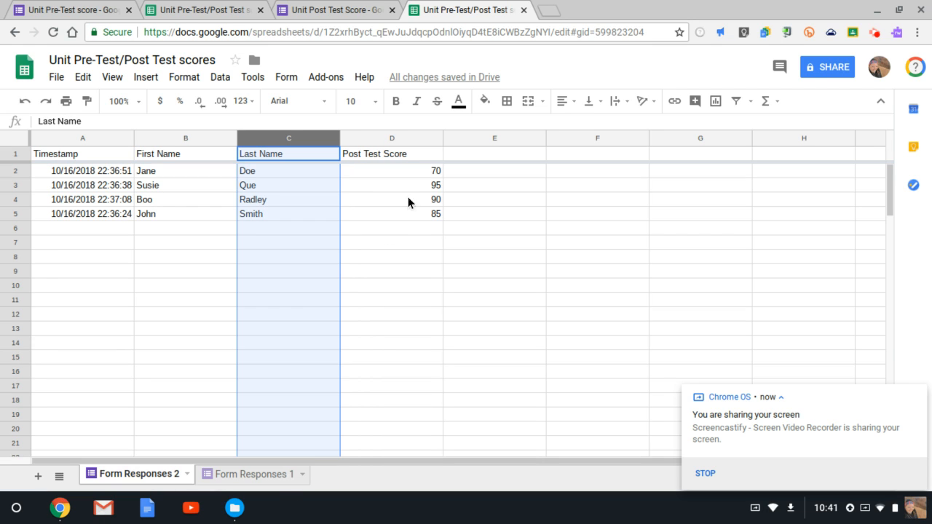
Step: Copy the Post Test Score header and scores (D1:D5) from Form Responses 2 into Form Responses 1, starting at cell E1
click(423, 156)
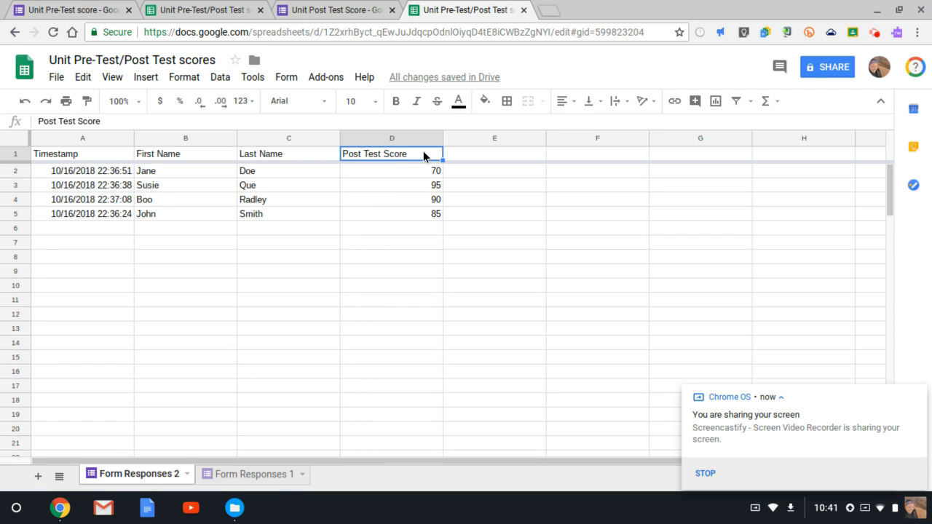
key(shift+Down)
key(shift+Down)
key(shift+Down)
key(shift+Down)
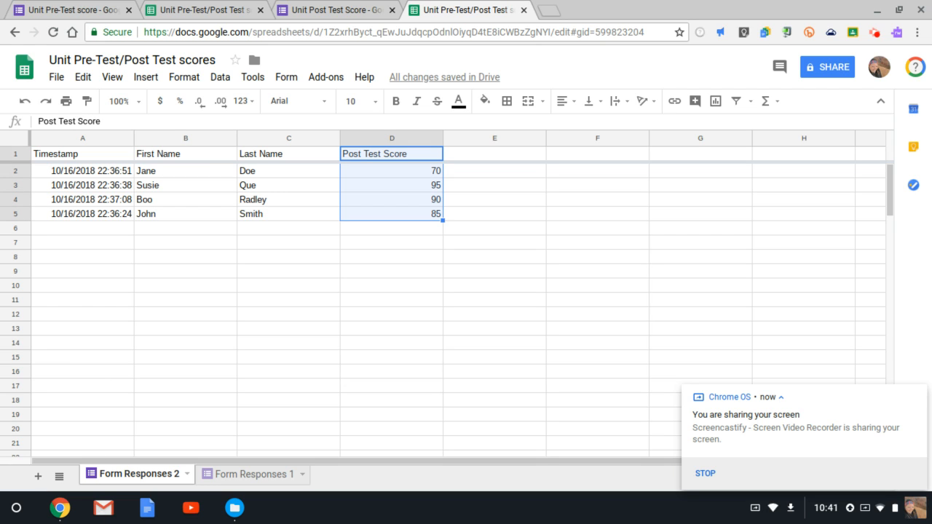
key(ctrl+c)
click(230, 474)
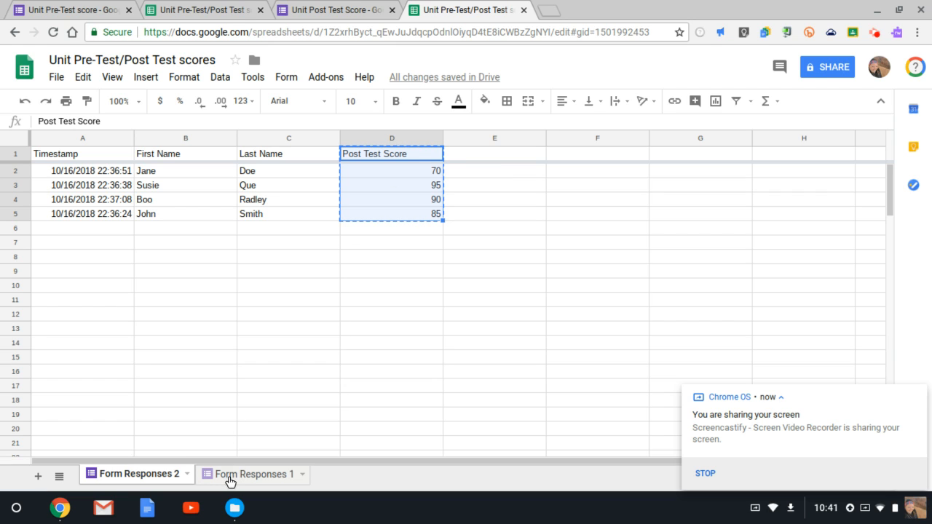
click(483, 154)
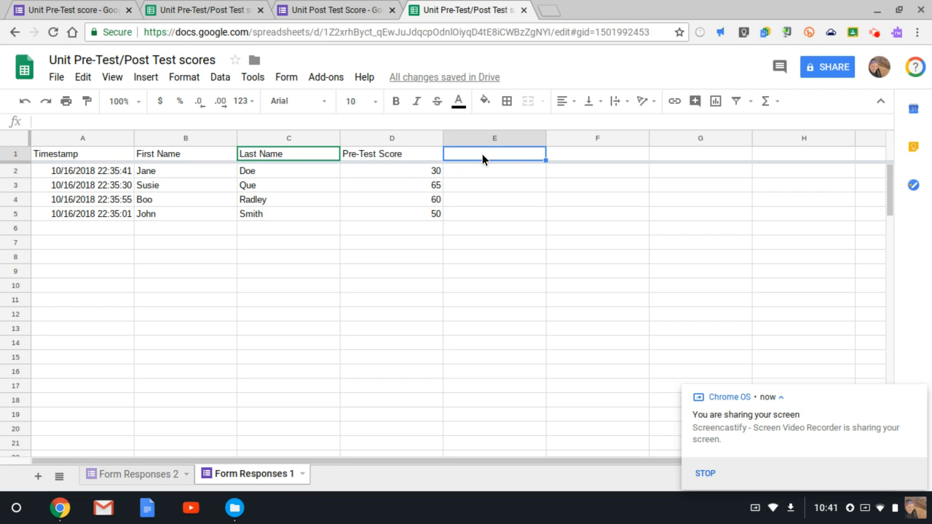
key(ctrl+v)
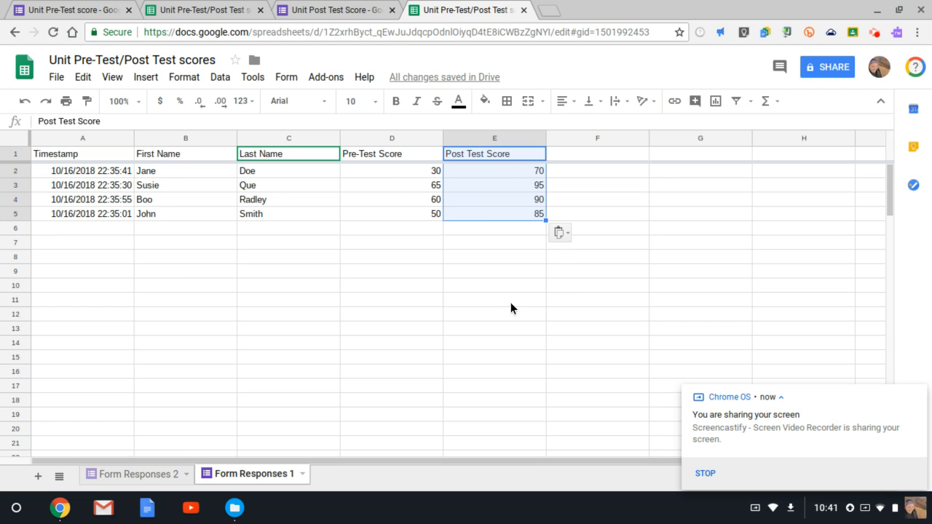
click(420, 343)
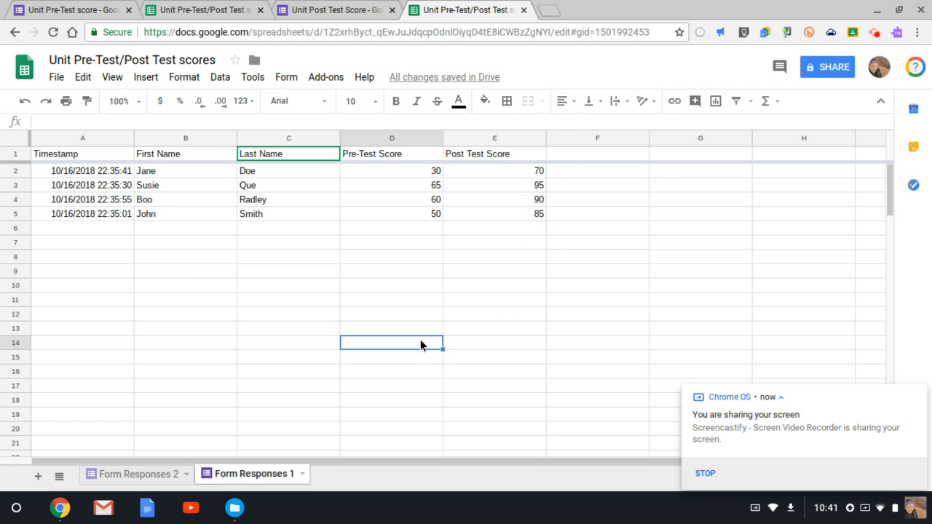